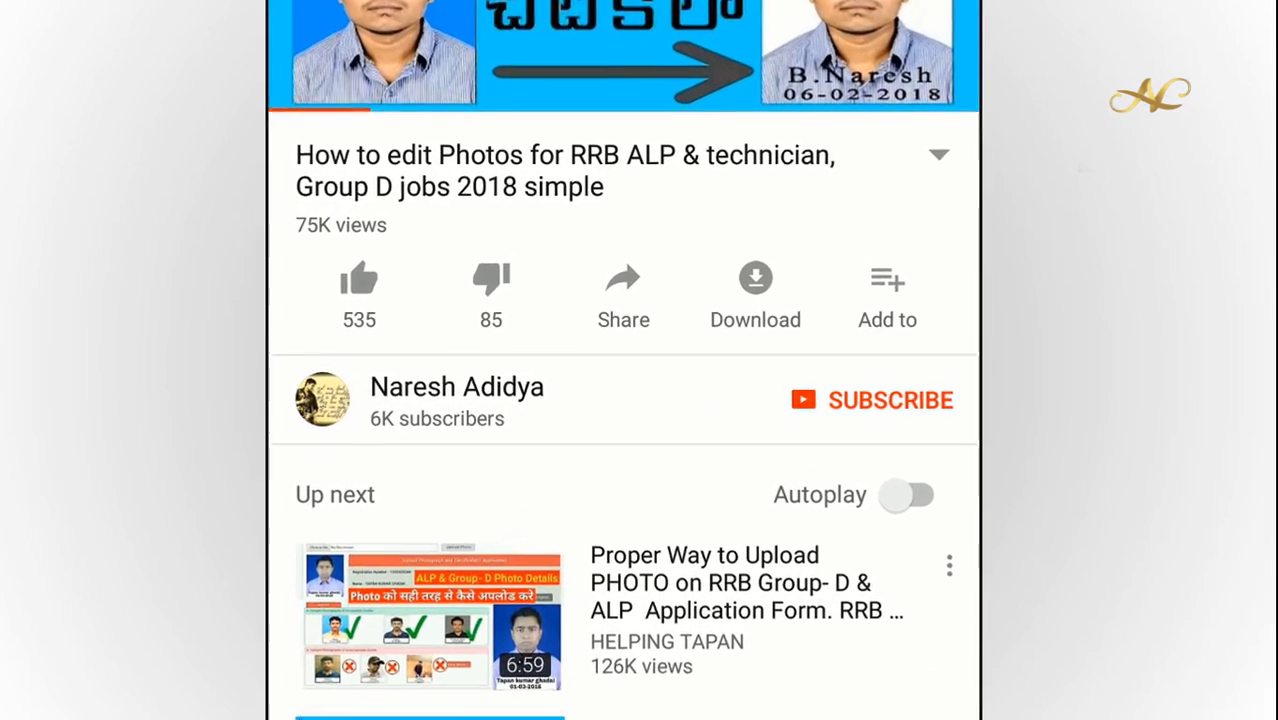
Like the video on editing photos for RRB ALP and technician jobs and subscribe to its channel
{"action": "left_click", "coordinate": [317, 260]}
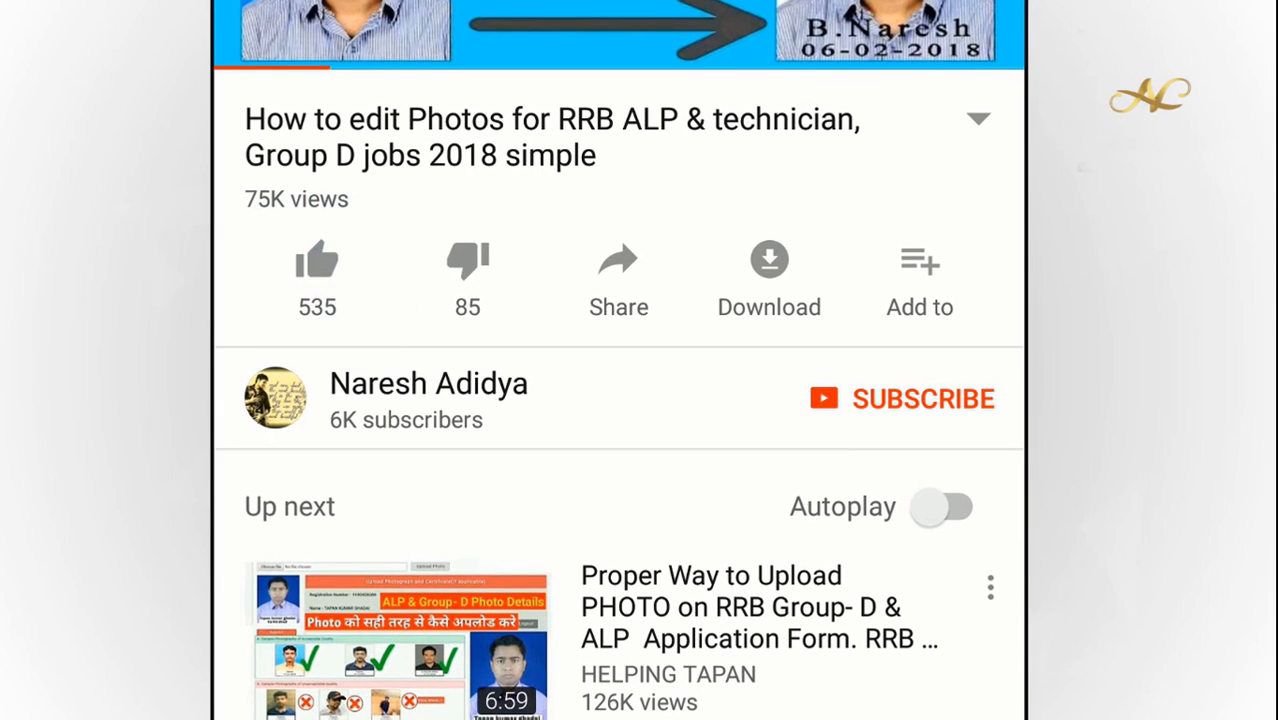
{"action": "left_click", "coordinate": [618, 262]}
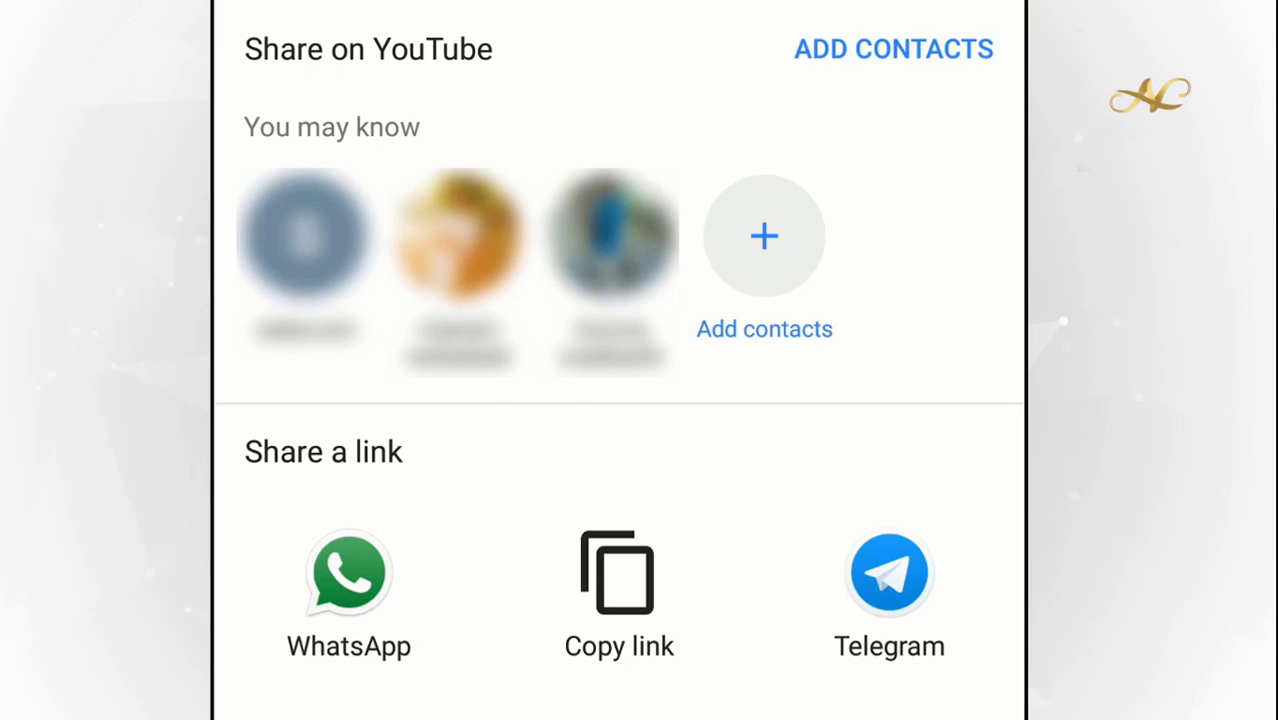
{"action": "key", "text": "Escape"}
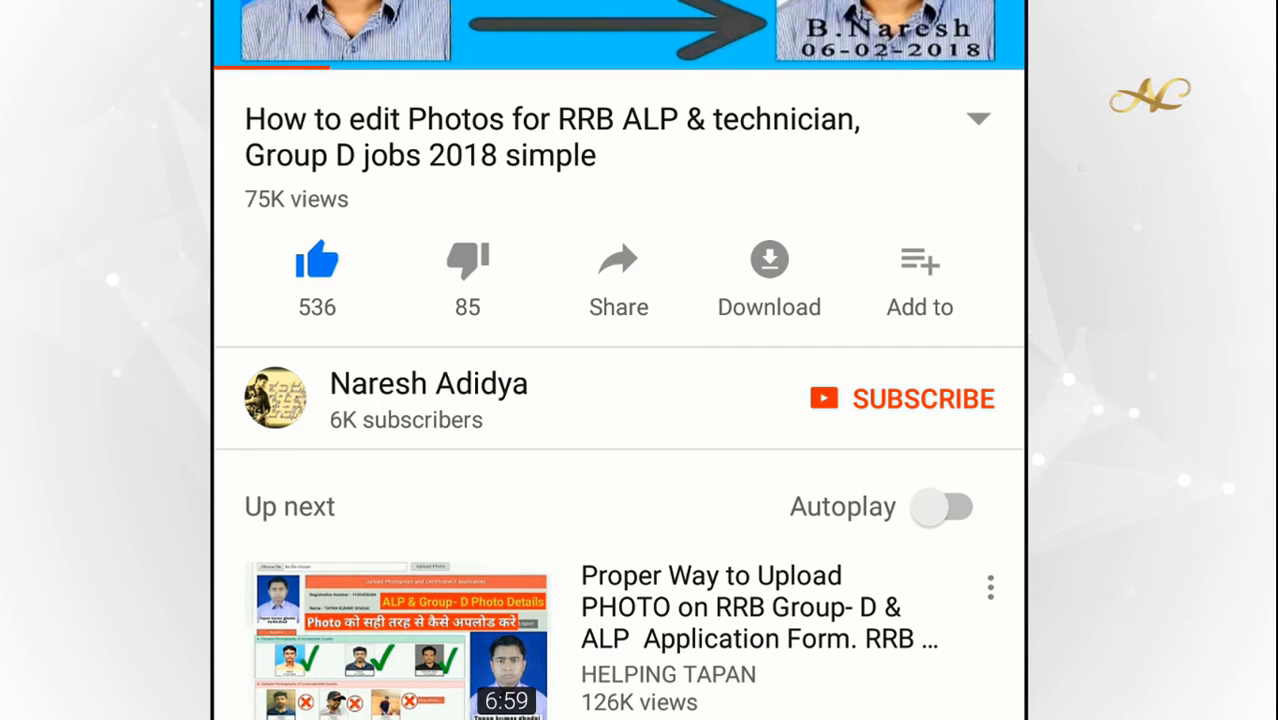
{"action": "left_click", "coordinate": [887, 390]}
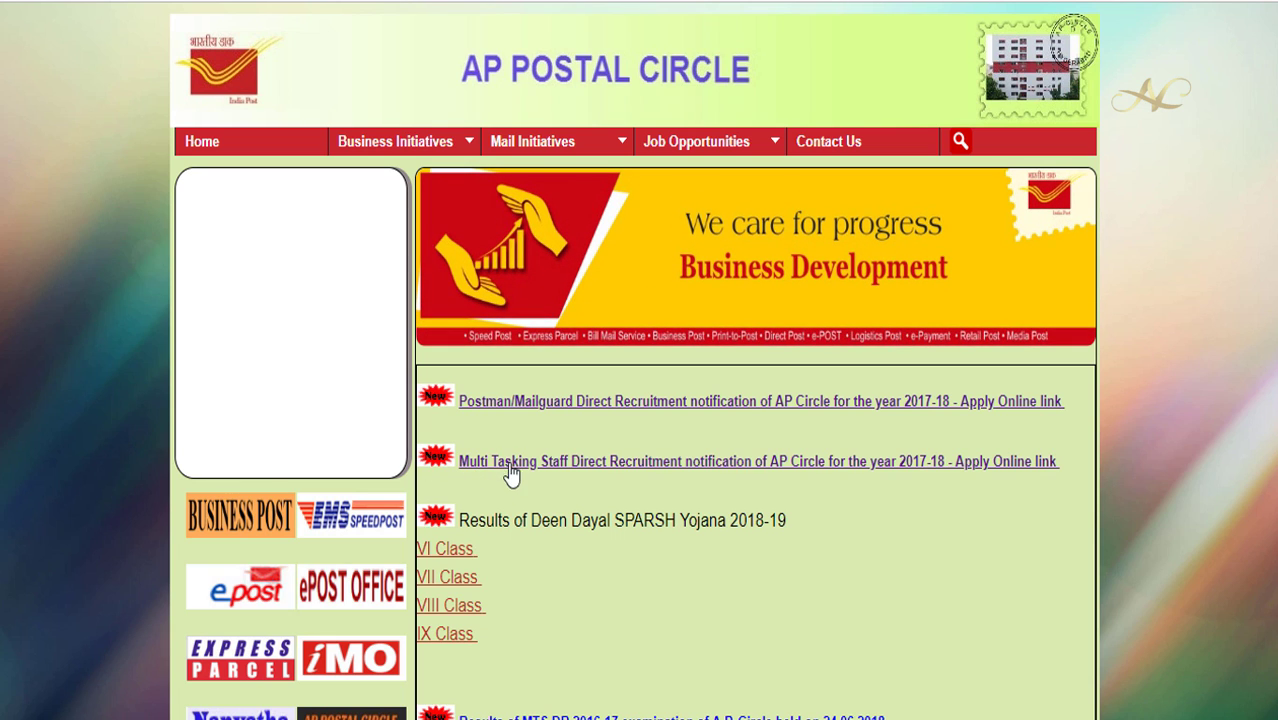
Start a new application for the AP Circle Multi Tasking Staff post and agree to the eligibility undertaking
{"action": "left_click", "coordinate": [619, 471]}
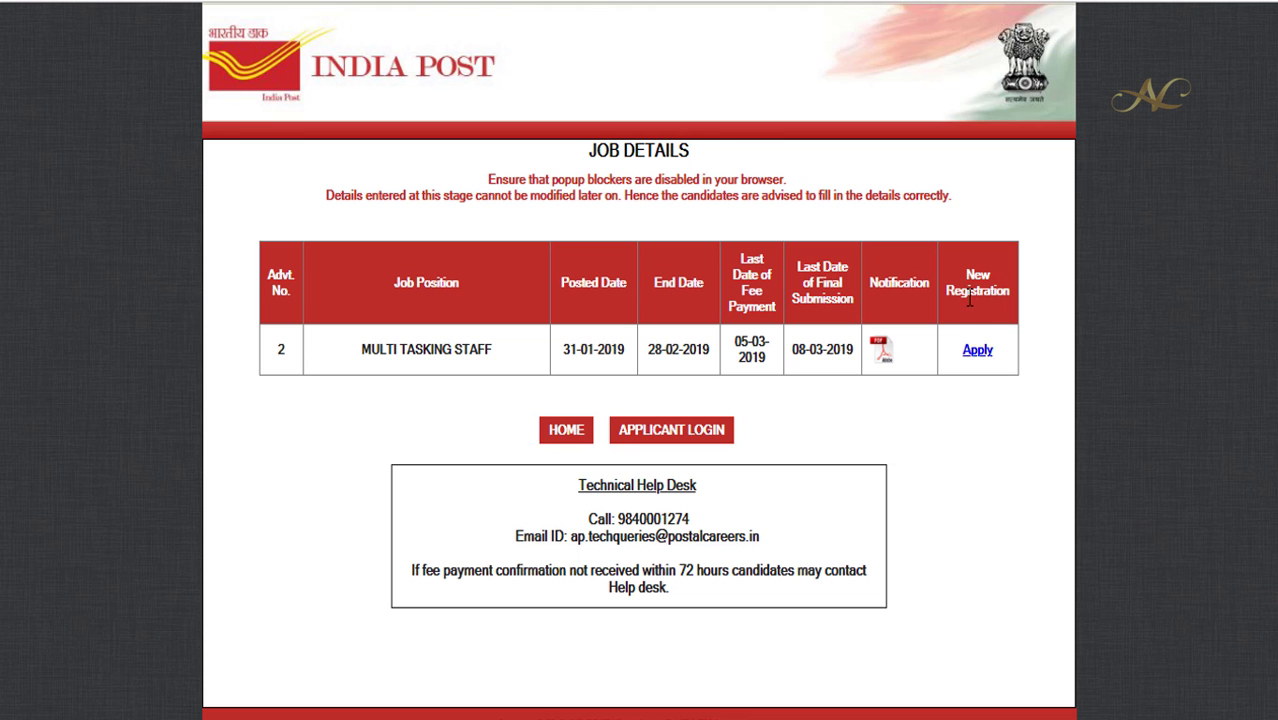
{"action": "left_click", "coordinate": [979, 351]}
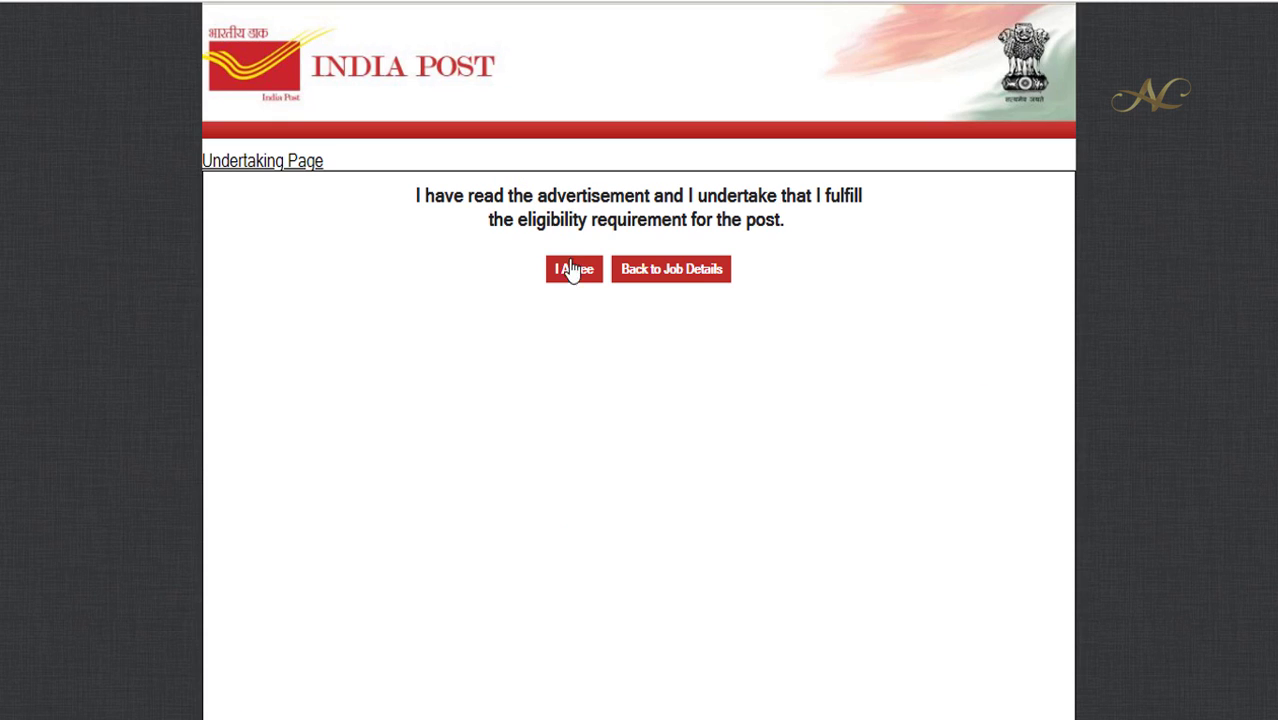
{"action": "left_click", "coordinate": [578, 276]}
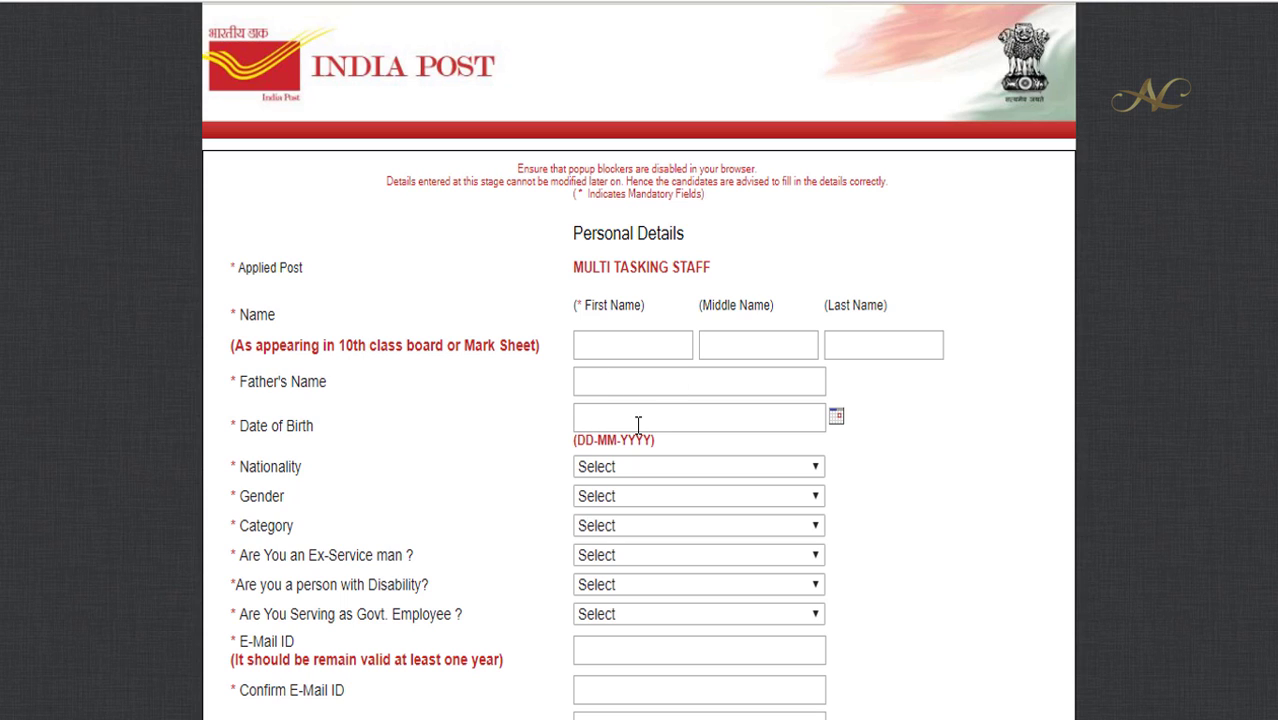
Examine the date of birth calendar and the available choices for nationality, gender and category in the personal details
{"action": "left_click", "coordinate": [838, 419]}
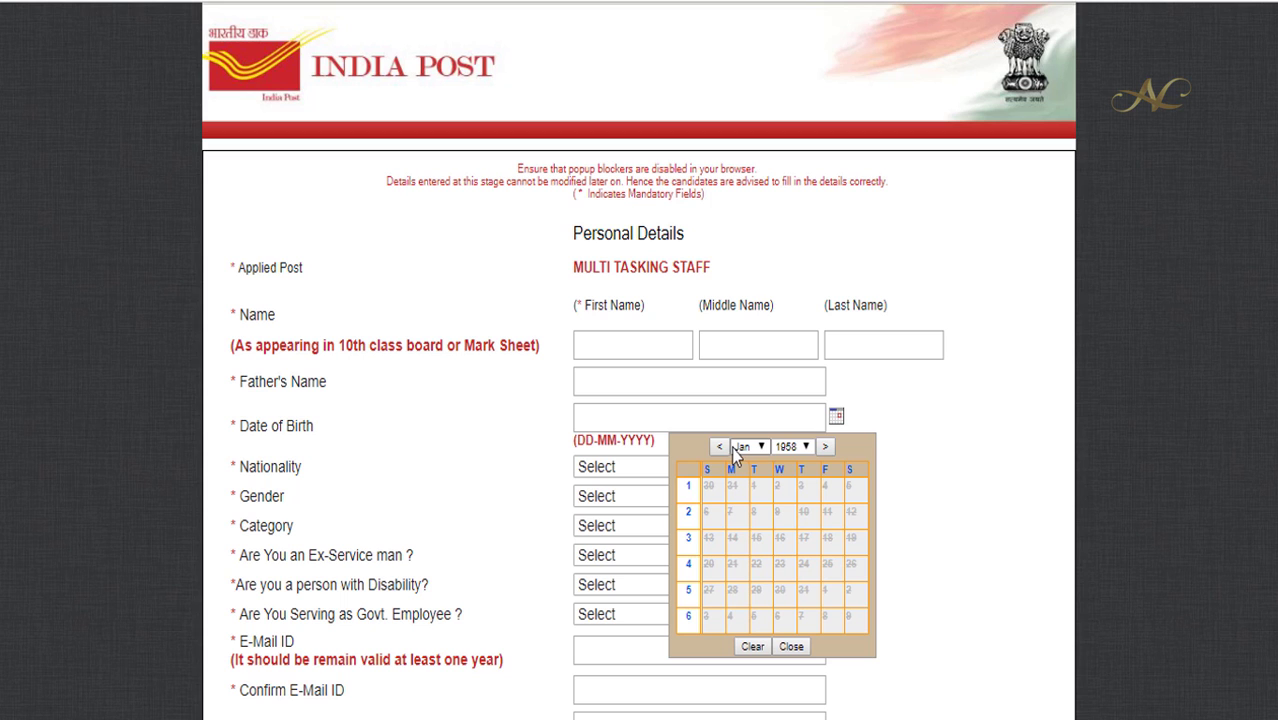
{"action": "left_click", "coordinate": [838, 420]}
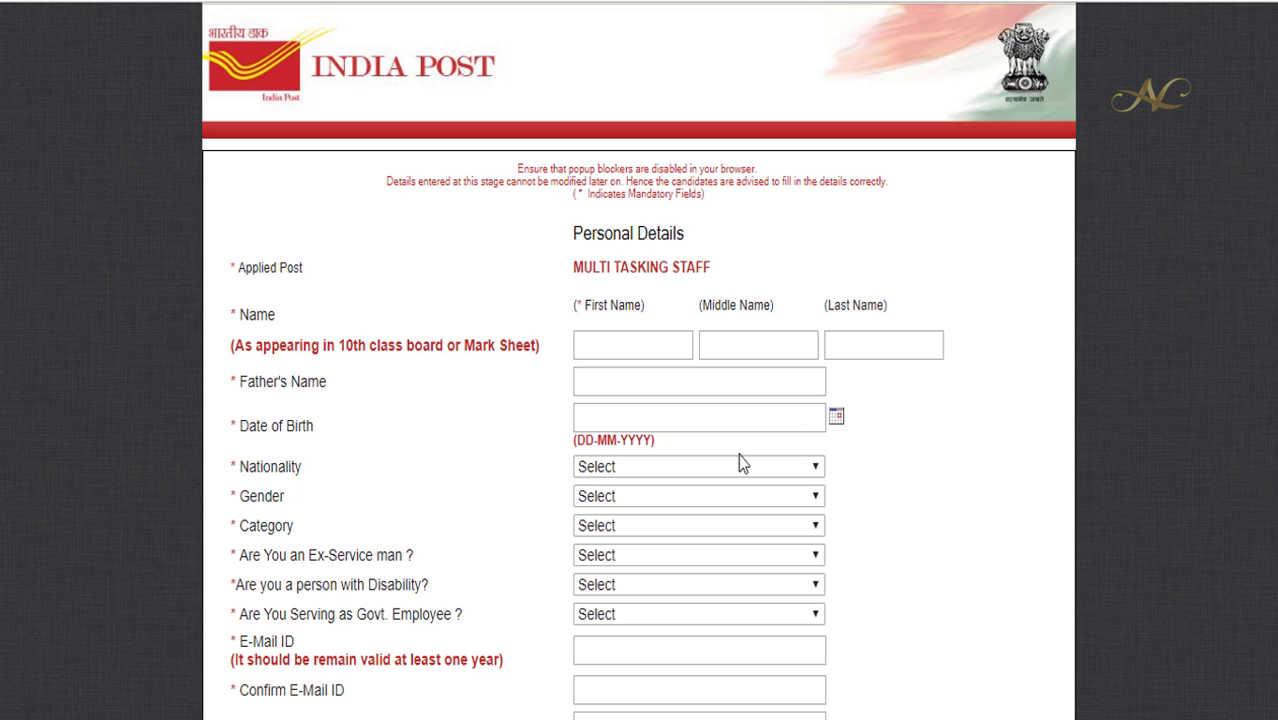
{"action": "scroll", "coordinate": [352, 485], "scroll_direction": "down", "scroll_amount": 1}
{"action": "scroll", "coordinate": [352, 485], "scroll_direction": "down", "scroll_amount": 1}
{"action": "left_click", "coordinate": [615, 245]}
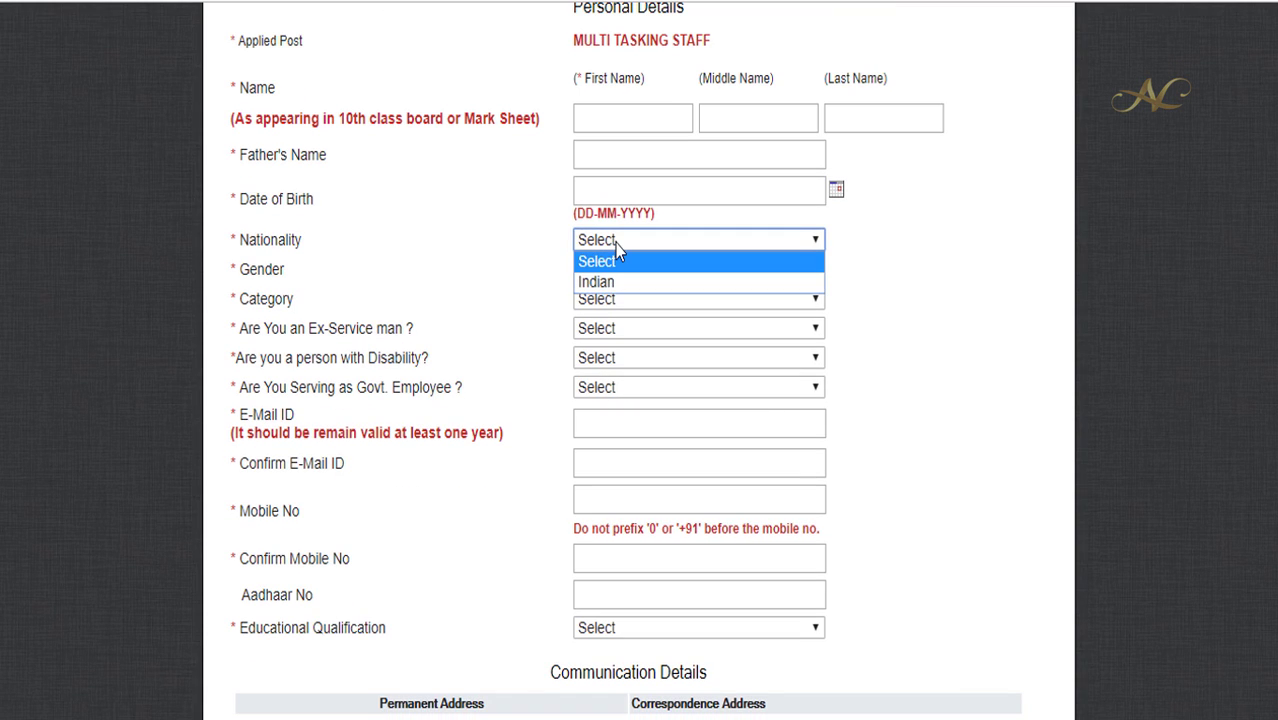
{"action": "left_click", "coordinate": [616, 245]}
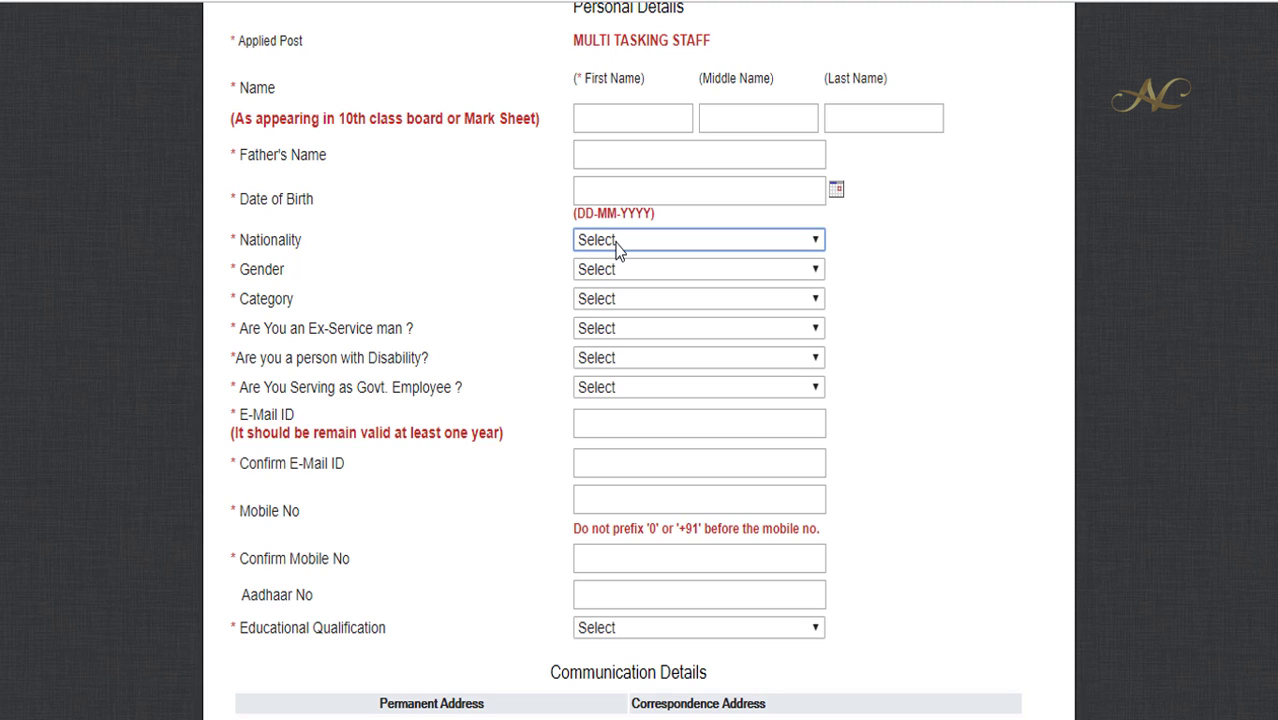
{"action": "left_click", "coordinate": [619, 272]}
{"action": "left_click", "coordinate": [620, 274]}
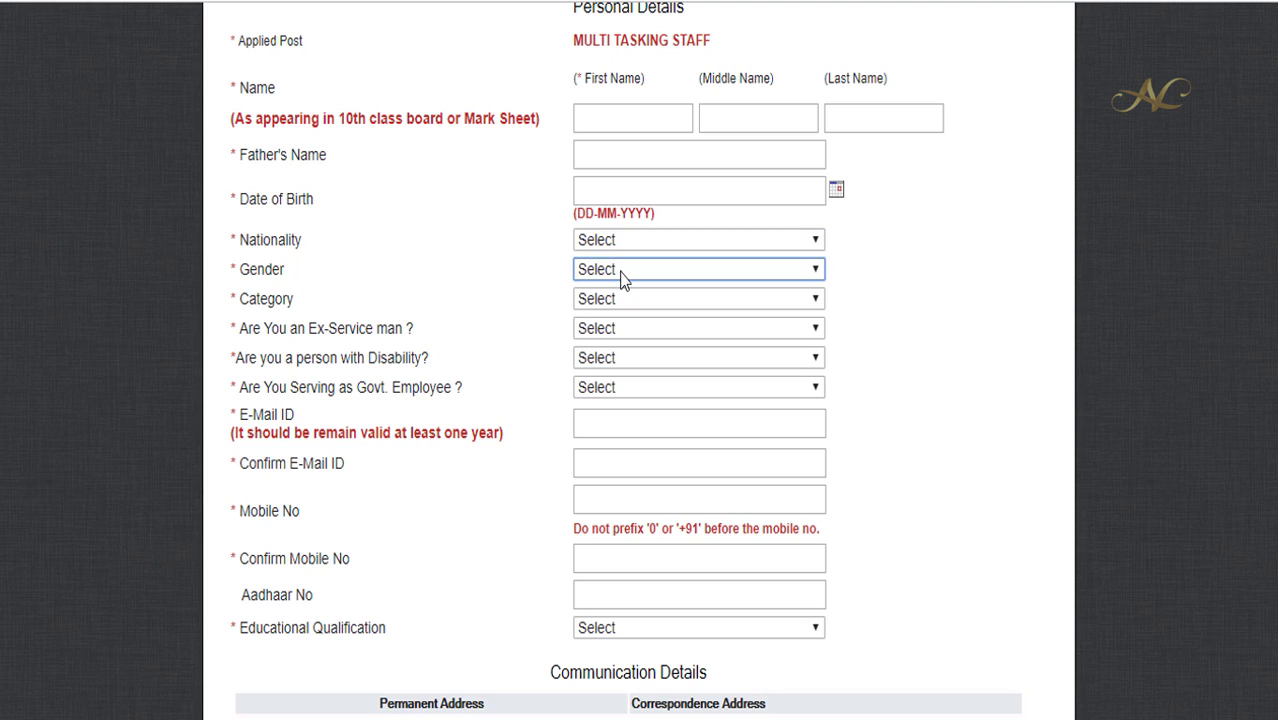
{"action": "left_click", "coordinate": [617, 305]}
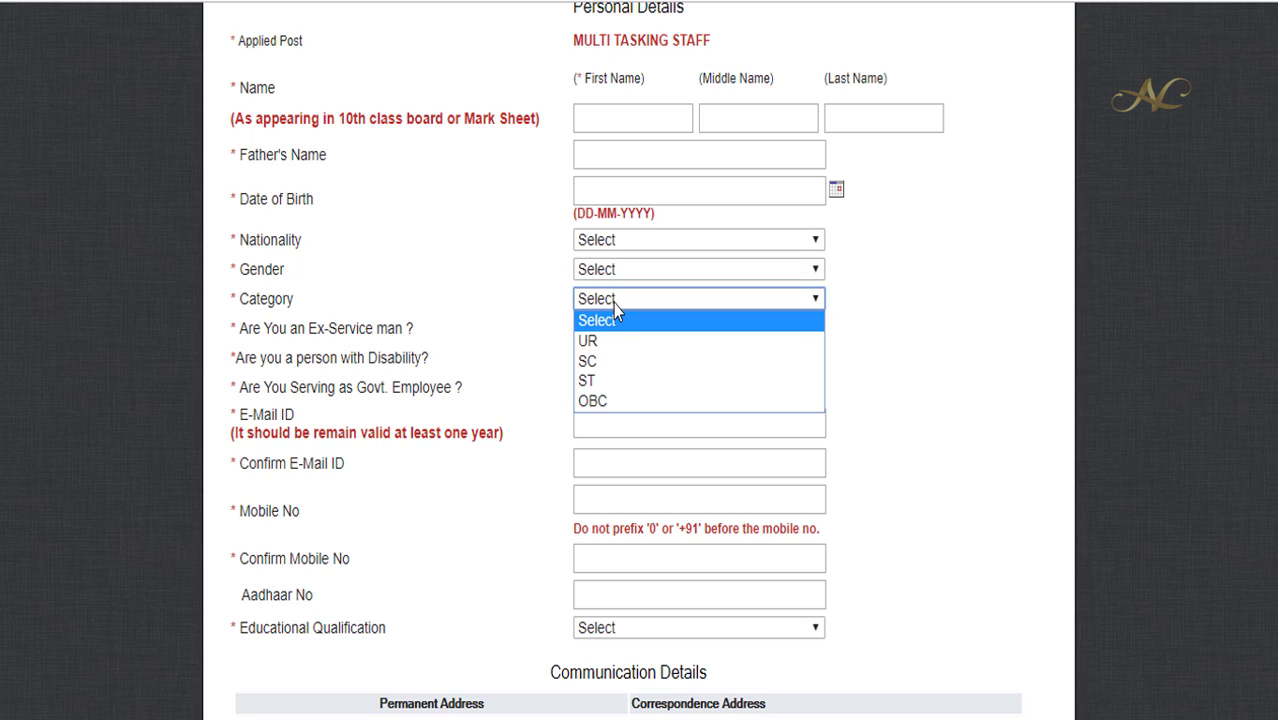
{"action": "left_click", "coordinate": [614, 304]}
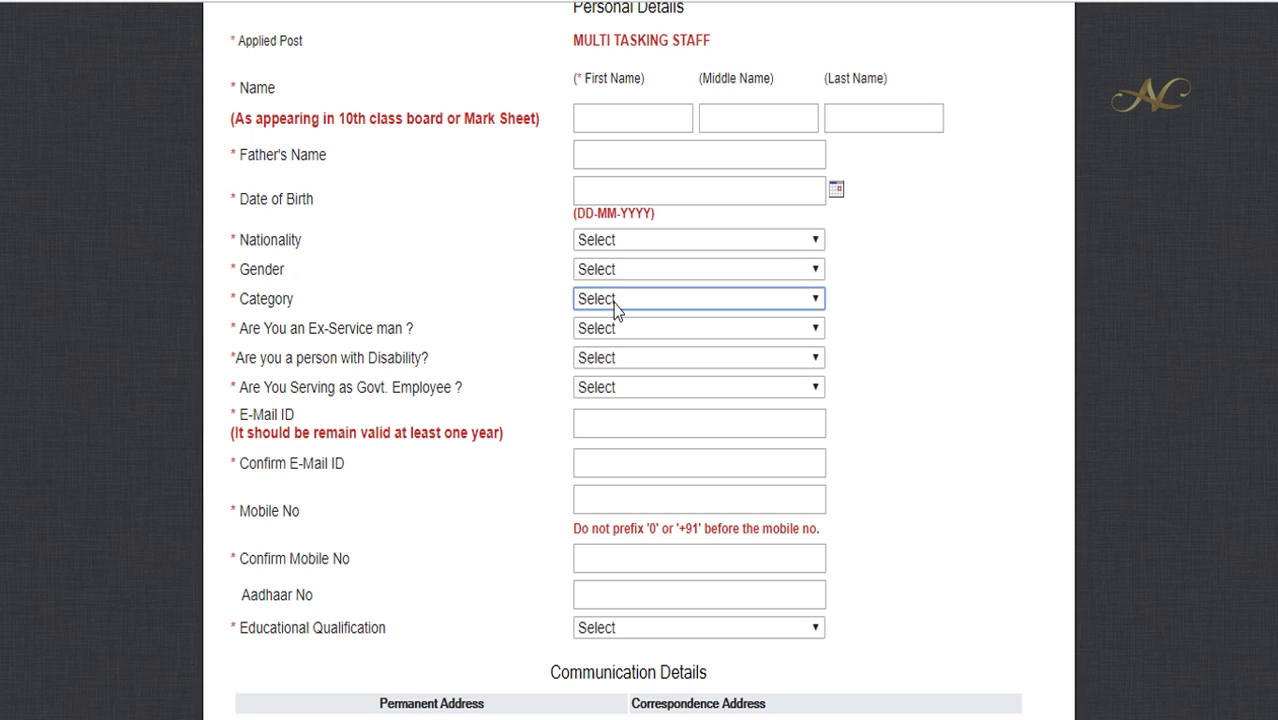
Examine the available answers to the ex-serviceman, disability and government employee questions
{"action": "left_click", "coordinate": [608, 328]}
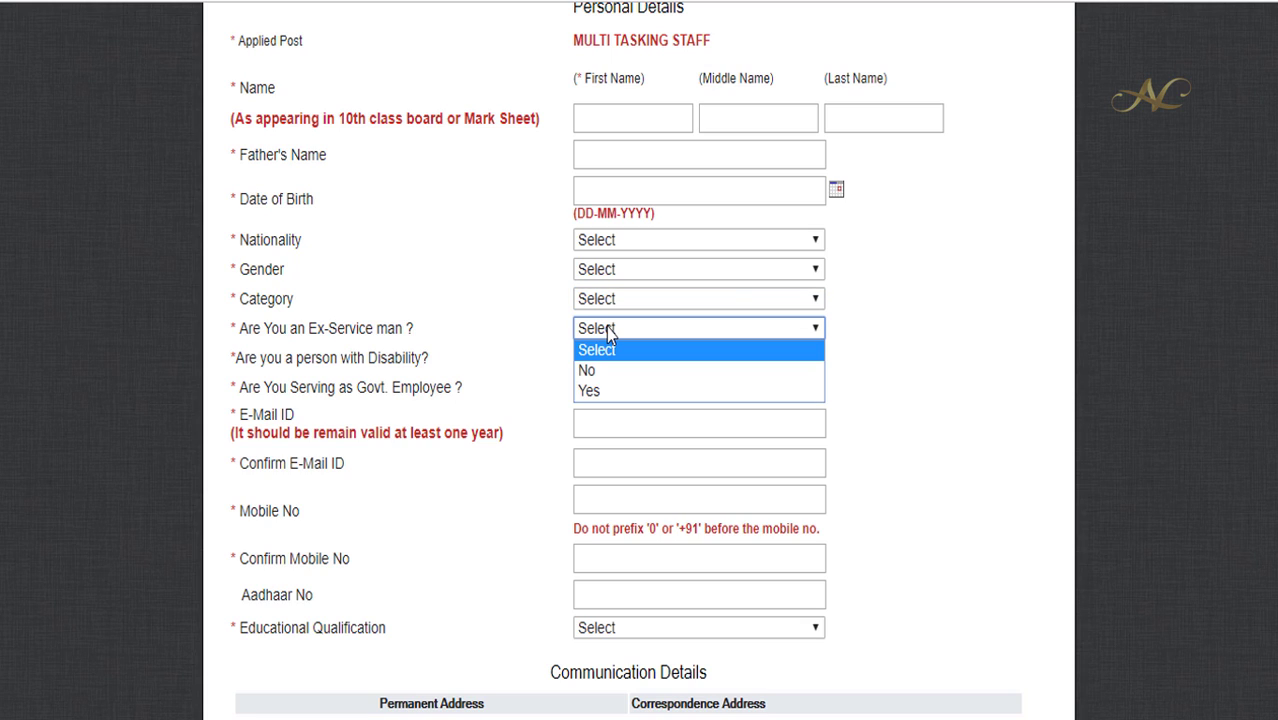
{"action": "left_click", "coordinate": [608, 330]}
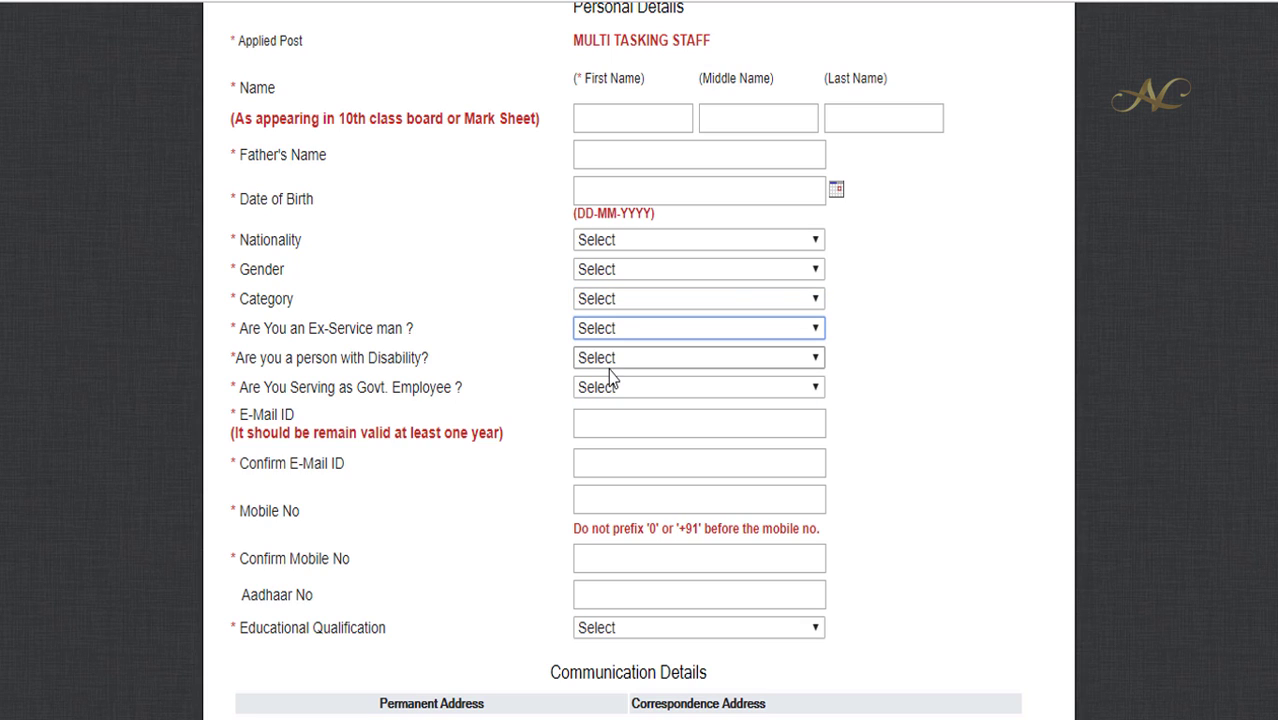
{"action": "left_click", "coordinate": [610, 358]}
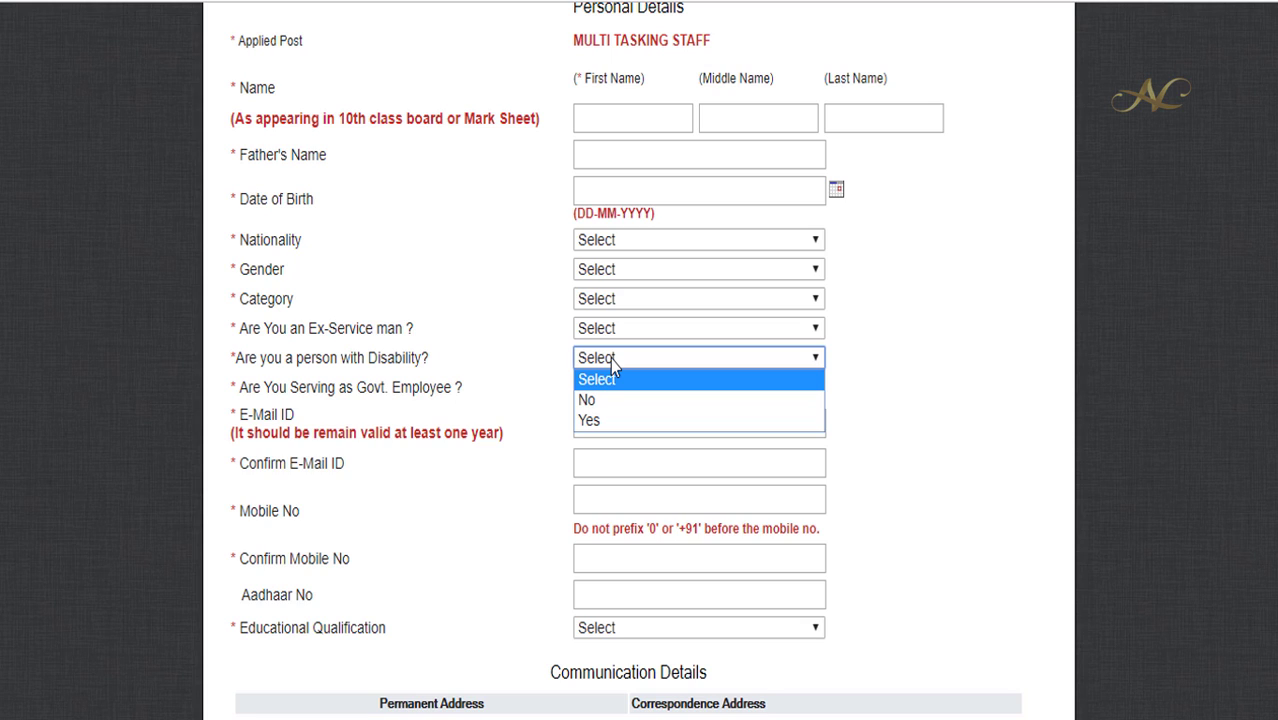
{"action": "left_click", "coordinate": [610, 358]}
{"action": "left_click", "coordinate": [615, 392]}
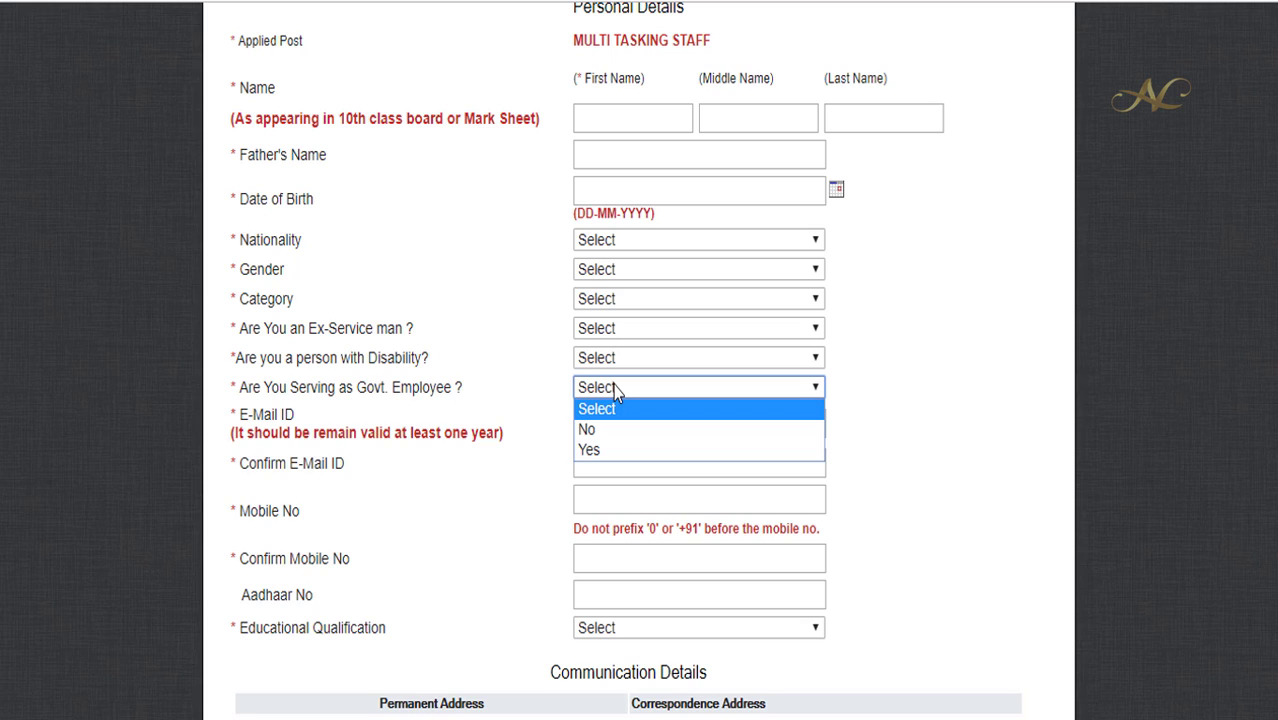
{"action": "left_click", "coordinate": [615, 392]}
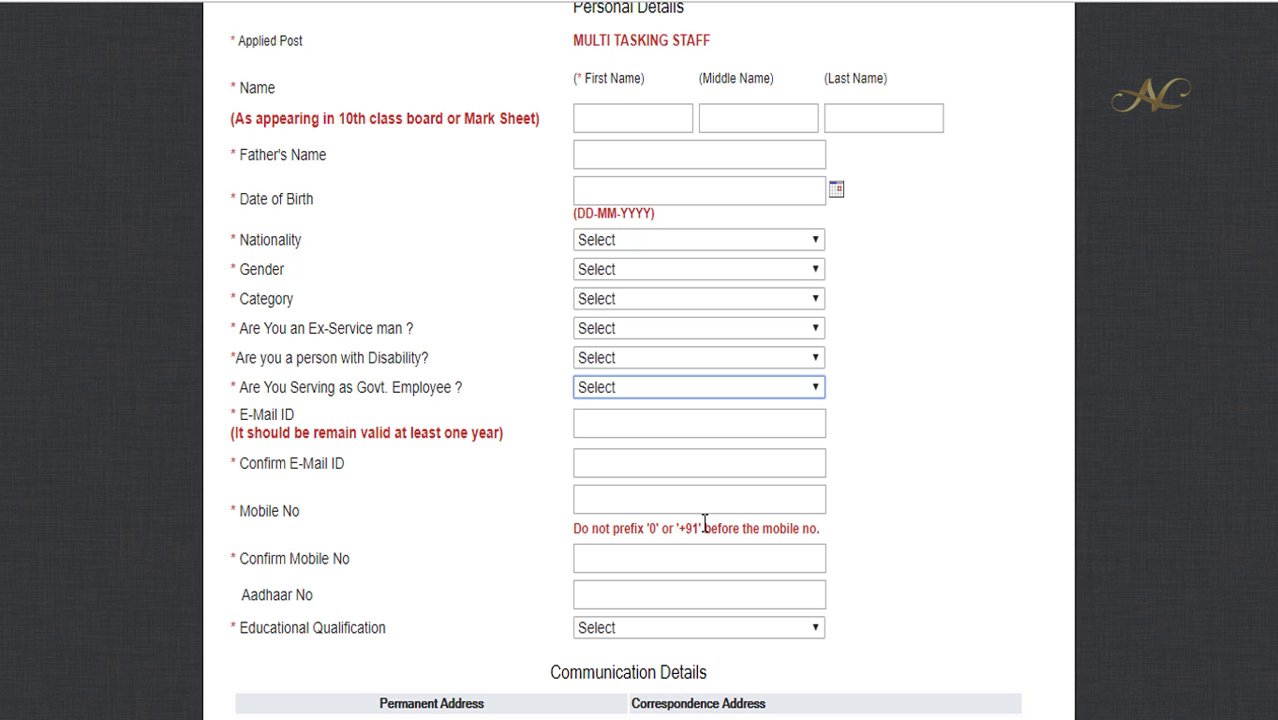
Examine the educational qualification choices and the communication details, including the state choices for the permanent address
{"action": "scroll", "coordinate": [704, 522], "scroll_direction": "down", "scroll_amount": 2}
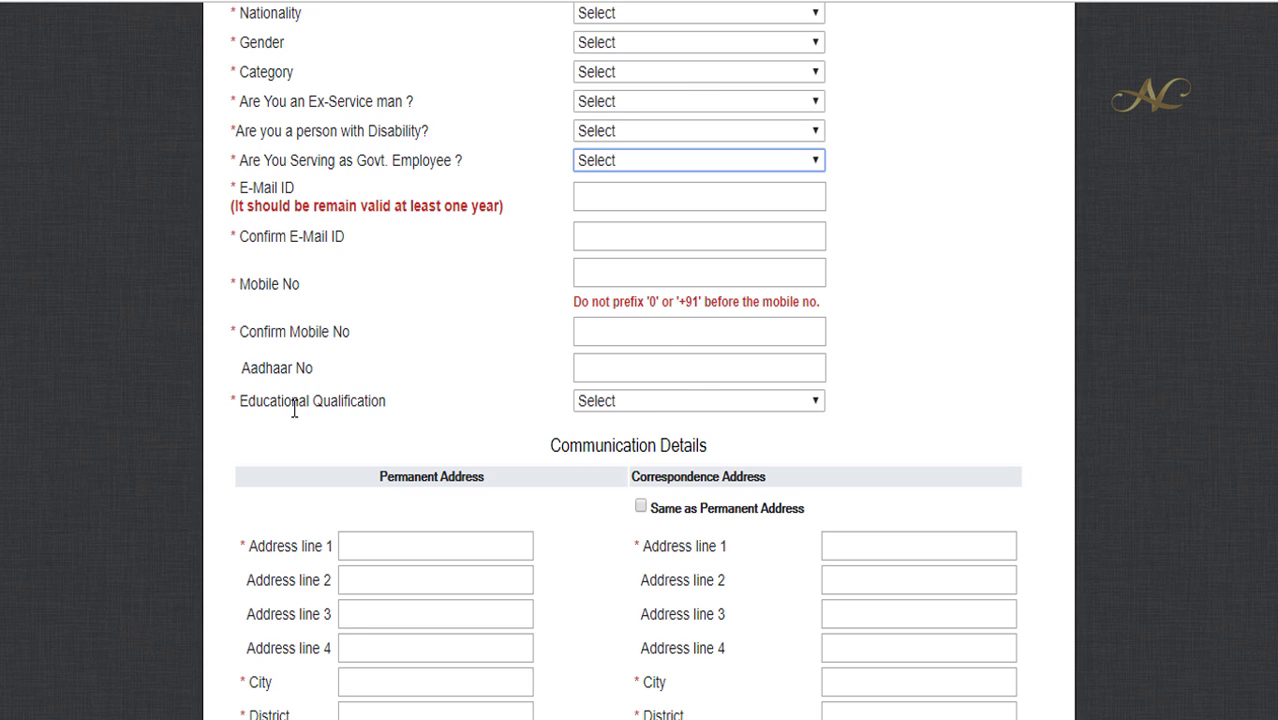
{"action": "scroll", "coordinate": [633, 174], "scroll_direction": "down", "scroll_amount": 2}
{"action": "left_click", "coordinate": [632, 174]}
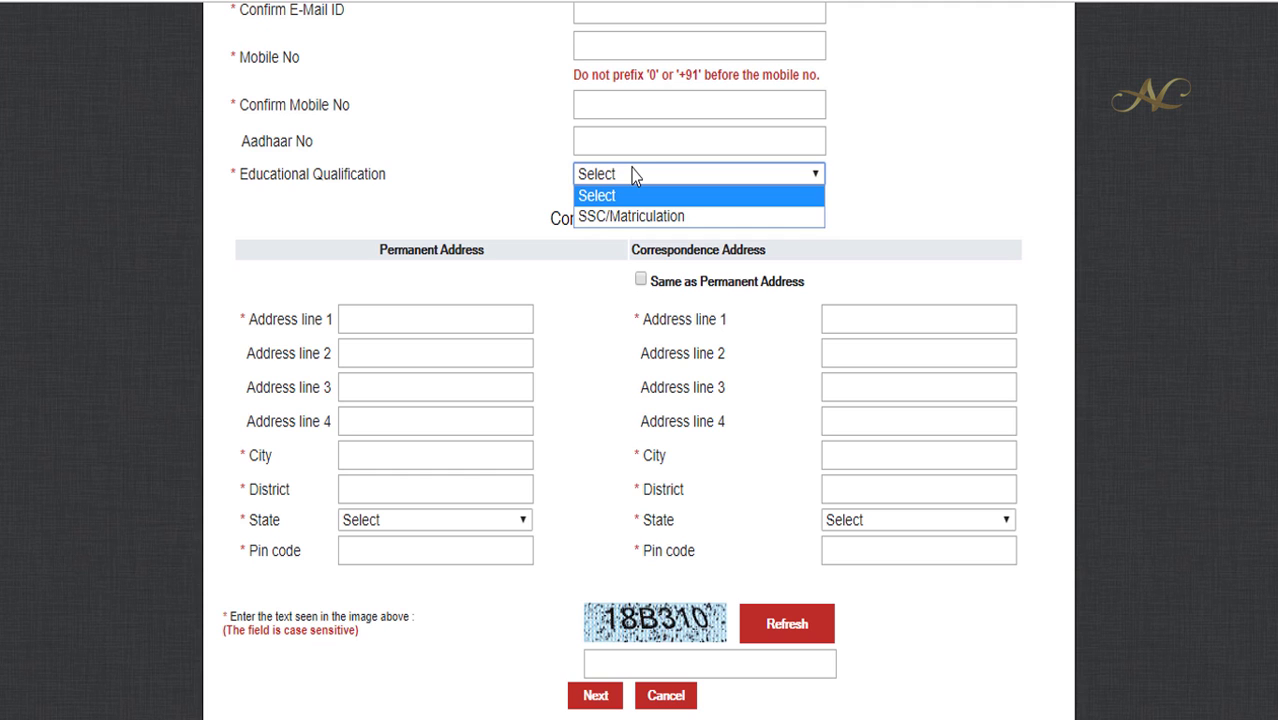
{"action": "left_click", "coordinate": [512, 208]}
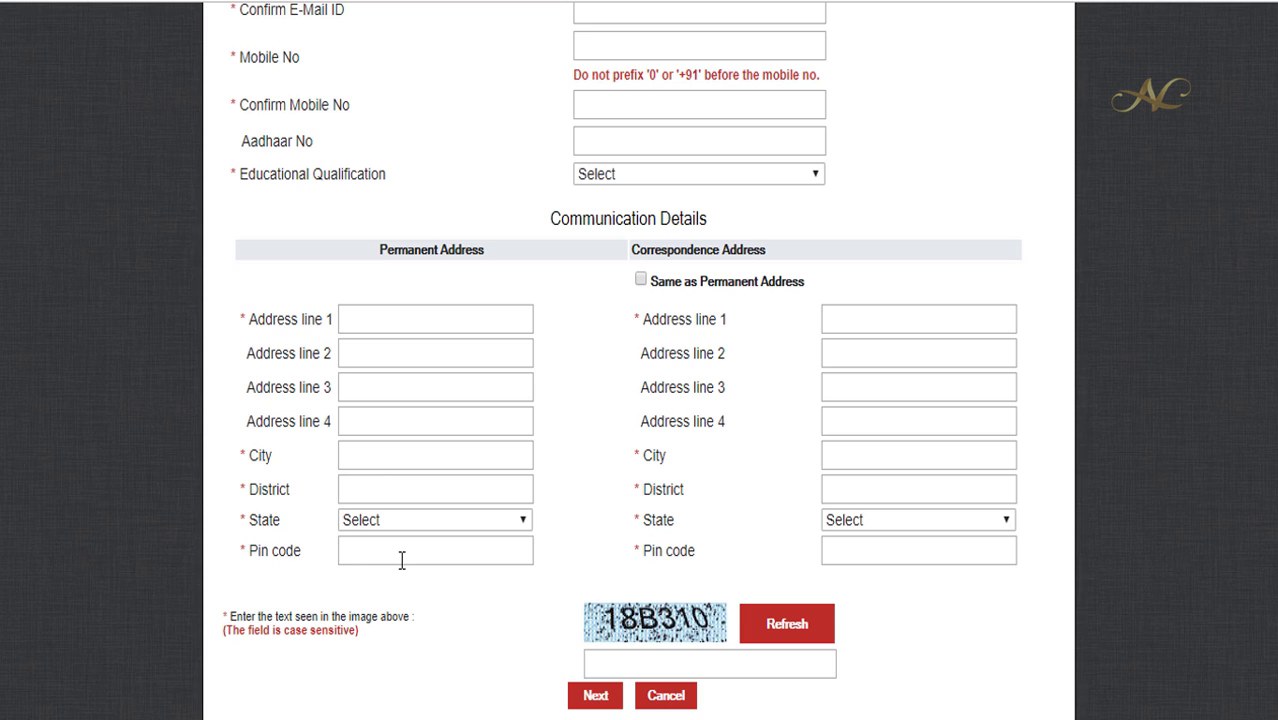
{"action": "left_click", "coordinate": [401, 522]}
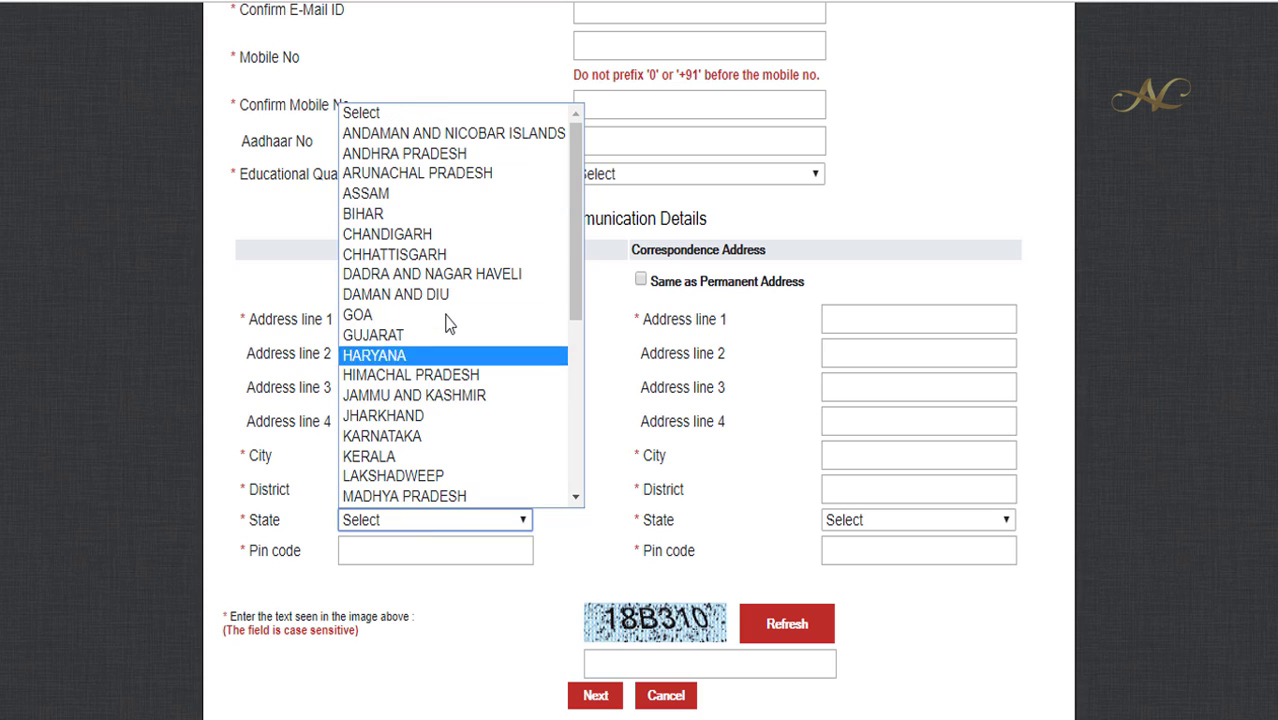
{"action": "left_click", "coordinate": [918, 183]}
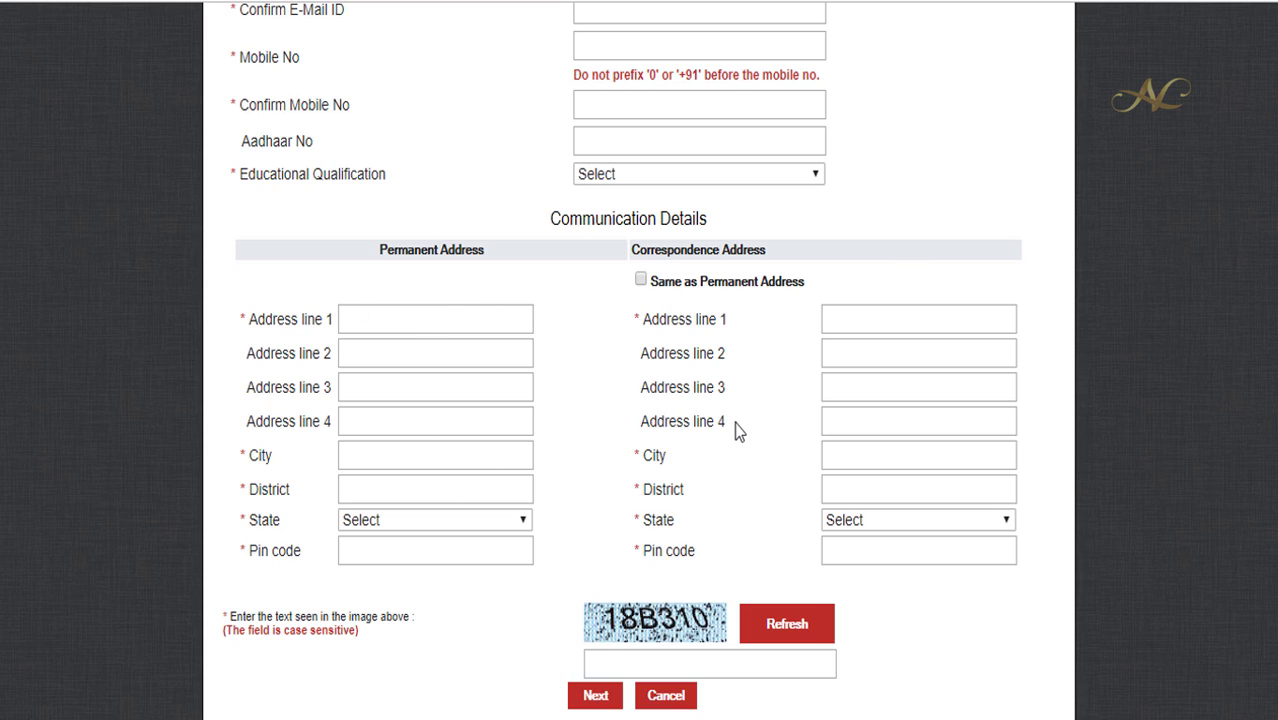
{"action": "scroll", "coordinate": [734, 422], "scroll_direction": "up", "scroll_amount": 5}
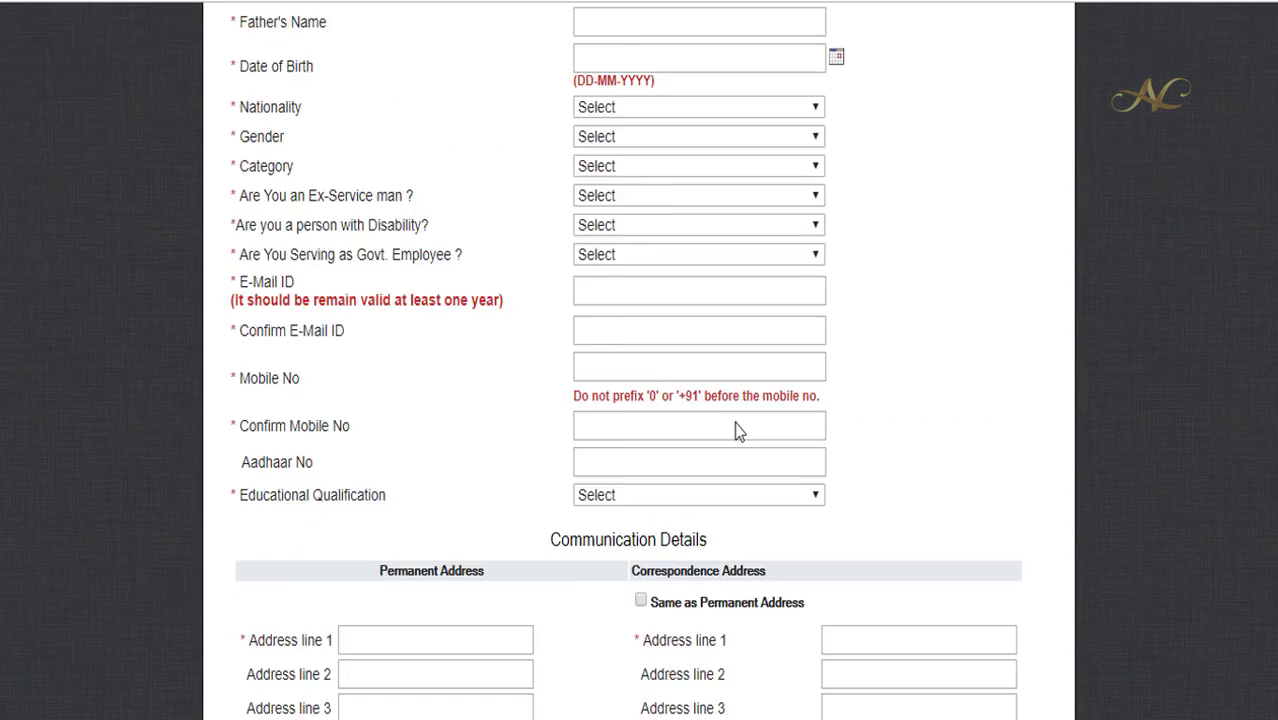
{"action": "scroll", "coordinate": [734, 422], "scroll_direction": "down", "scroll_amount": 6}
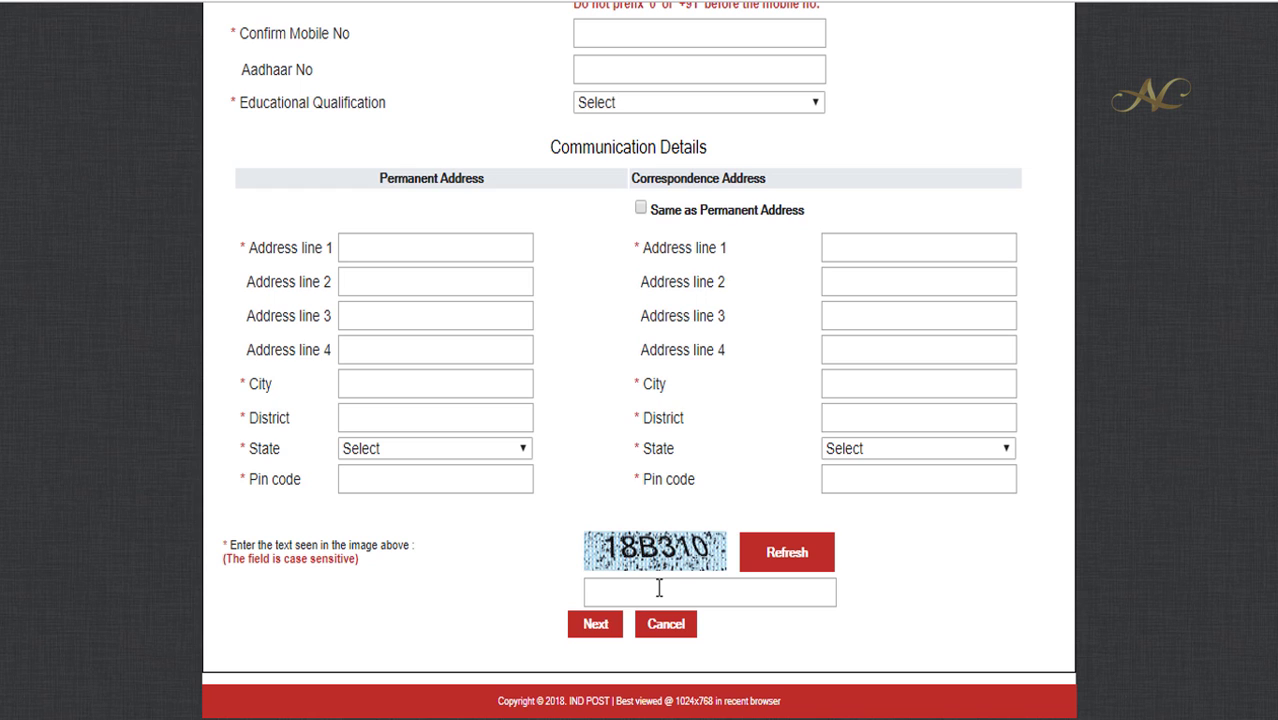
Proceed from the registration form to its preview, and accept and submit the application with all declarations
{"action": "left_click", "coordinate": [596, 625]}
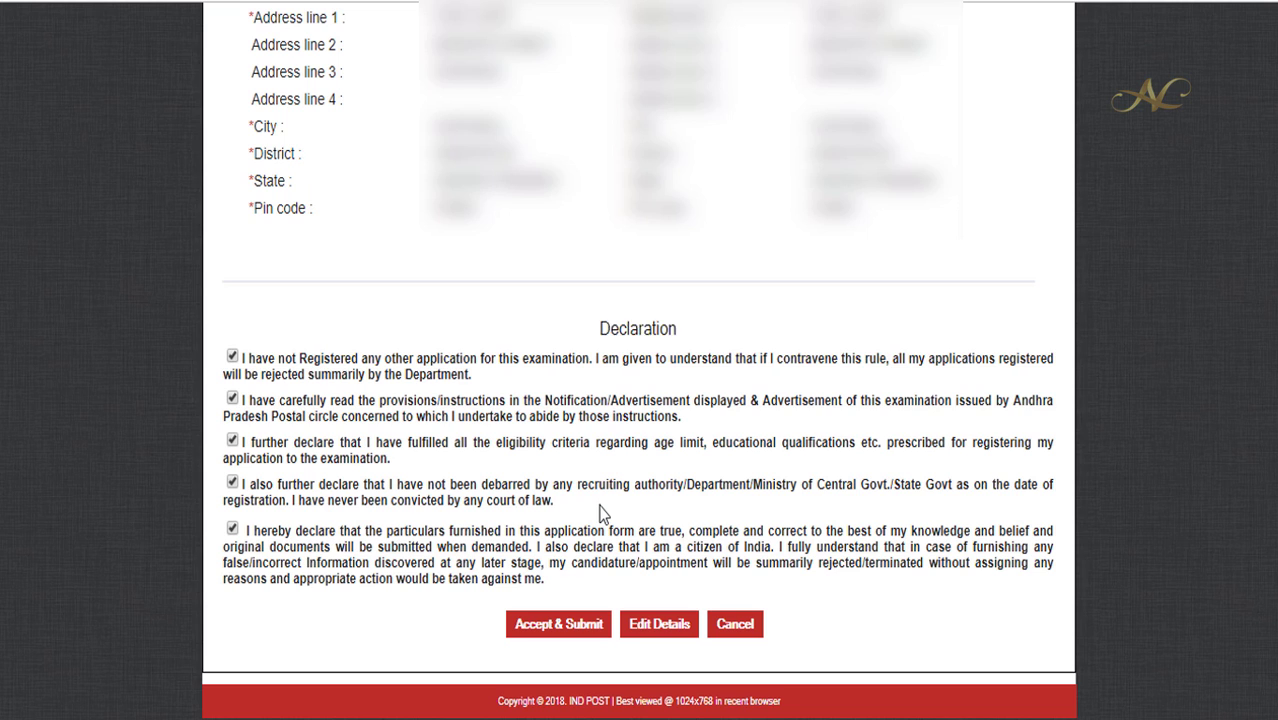
{"action": "left_click", "coordinate": [563, 628]}
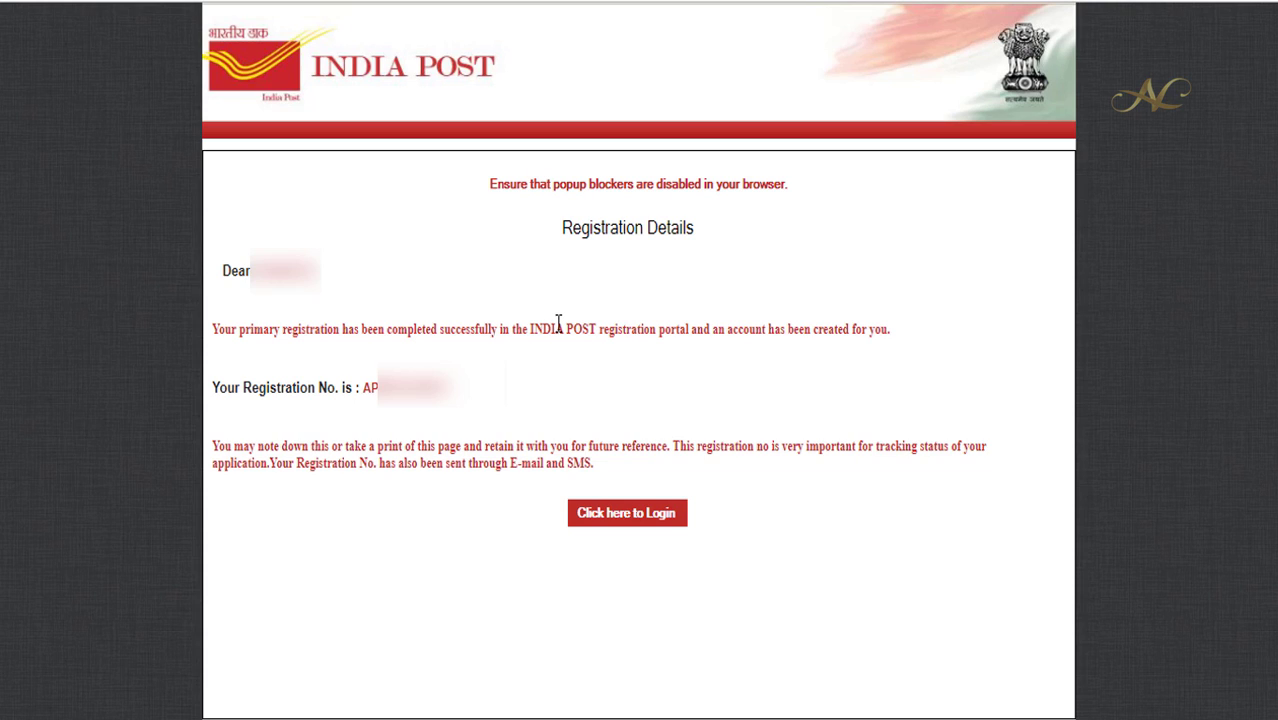
Log in as the registered applicant and open the printable payment challan to review its copies
{"action": "left_click", "coordinate": [655, 517]}
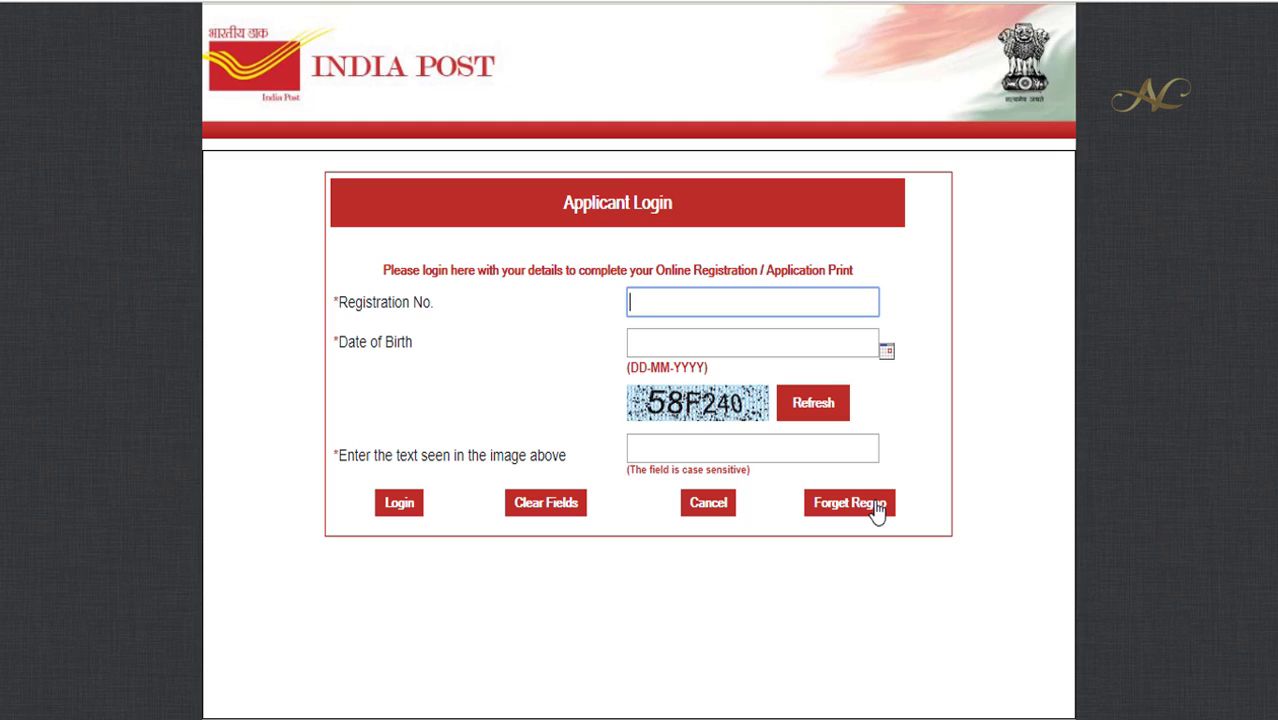
{"action": "left_click", "coordinate": [400, 503]}
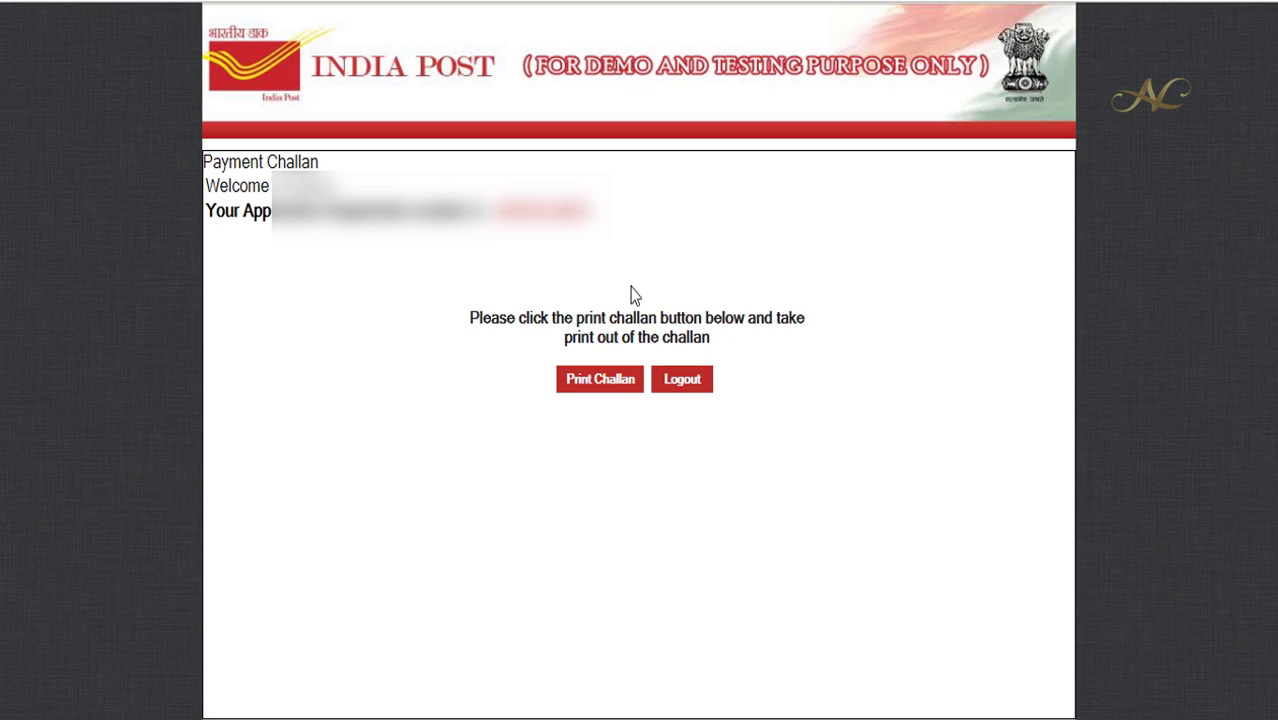
{"action": "left_click", "coordinate": [594, 386]}
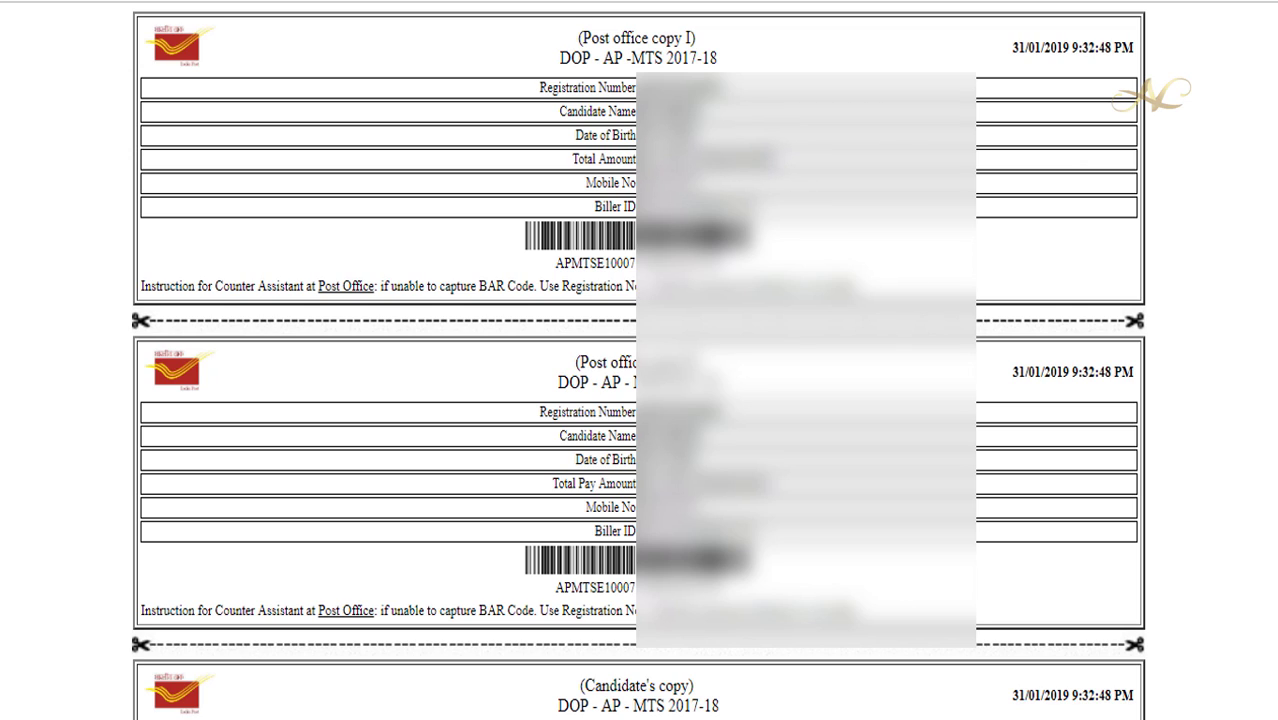
{"action": "scroll", "coordinate": [640, 400], "scroll_direction": "down", "scroll_amount": 3}
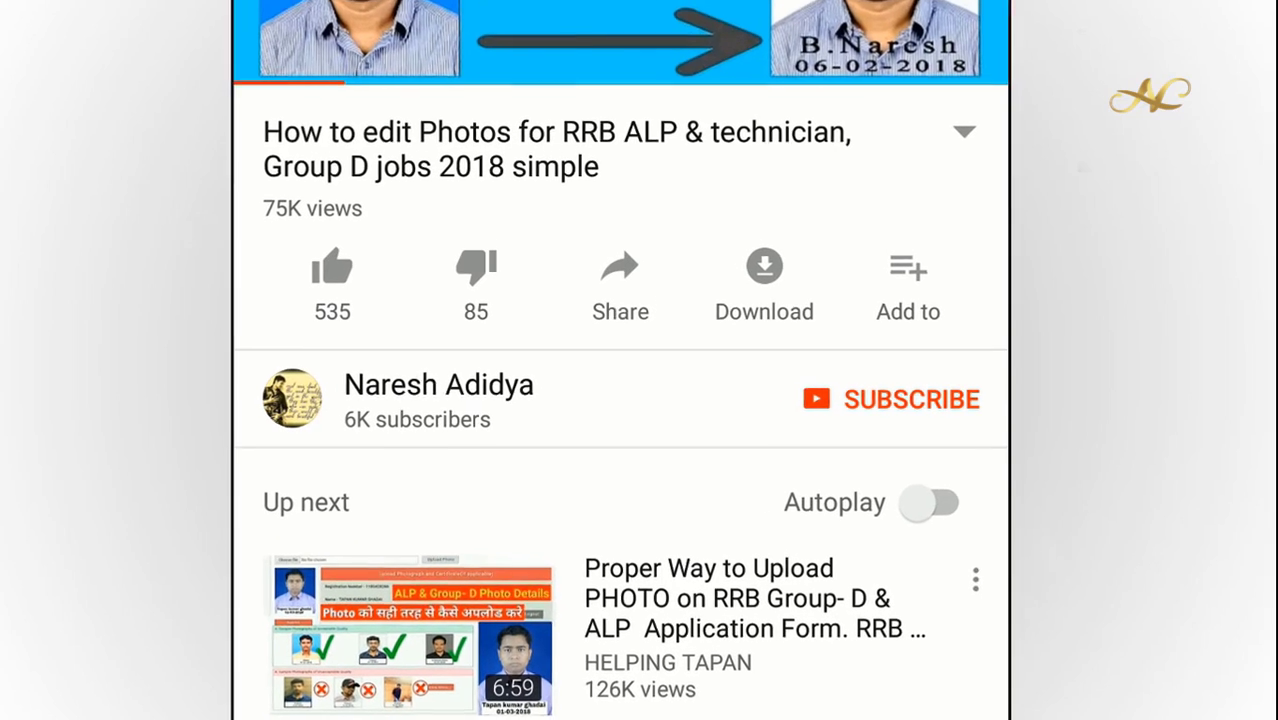
Switch to YouTube, like the photo-editing video and open its sharing options
{"action": "left_click", "coordinate": [317, 262]}
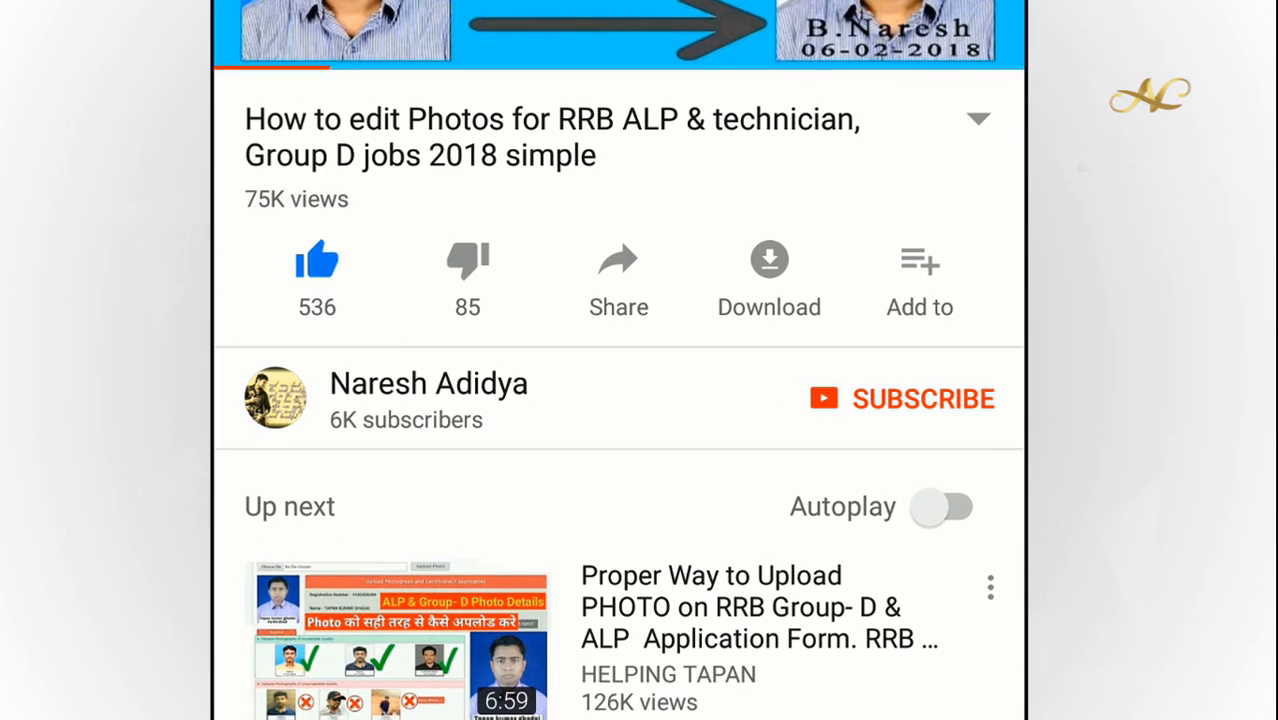
{"action": "left_click", "coordinate": [617, 264]}
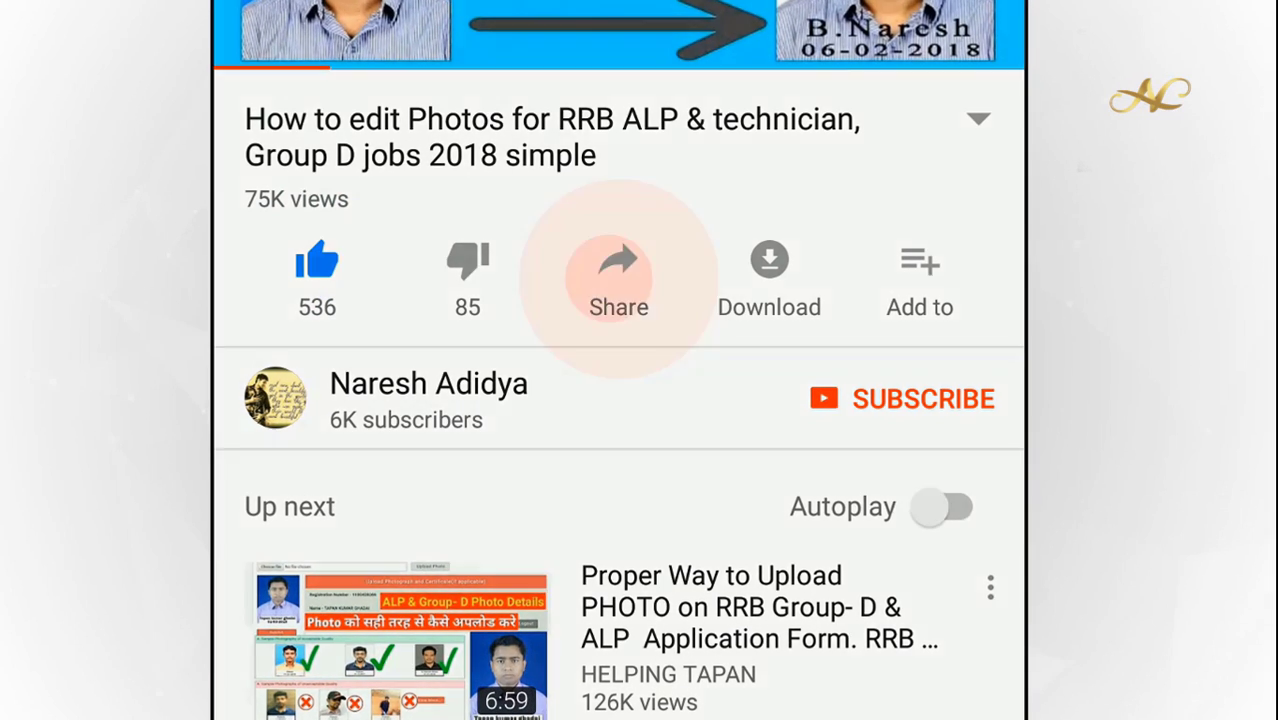